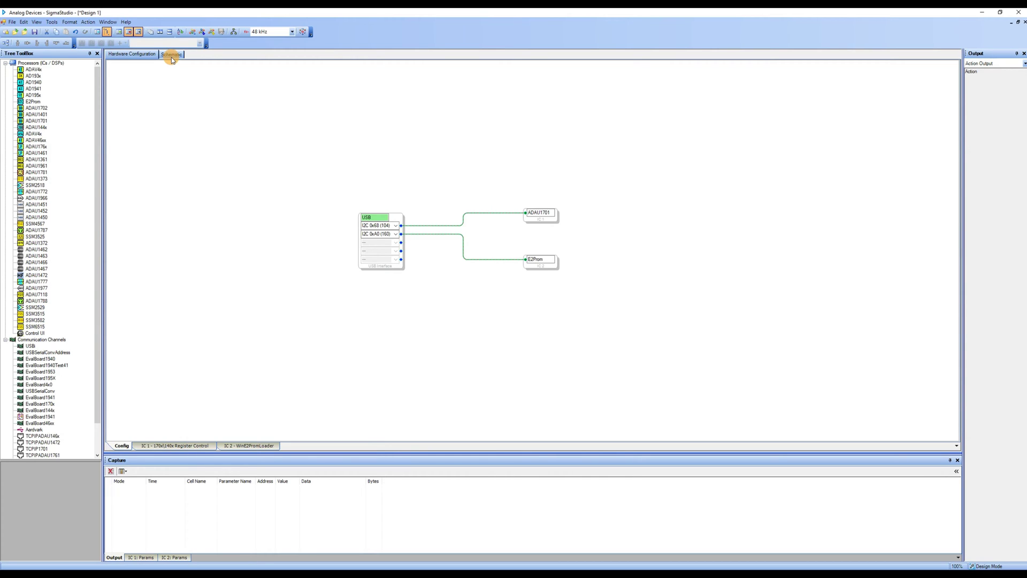
- Show the schematic, expand the Filters toolbox category, and begin searching for Analog Devices
click(171, 56)
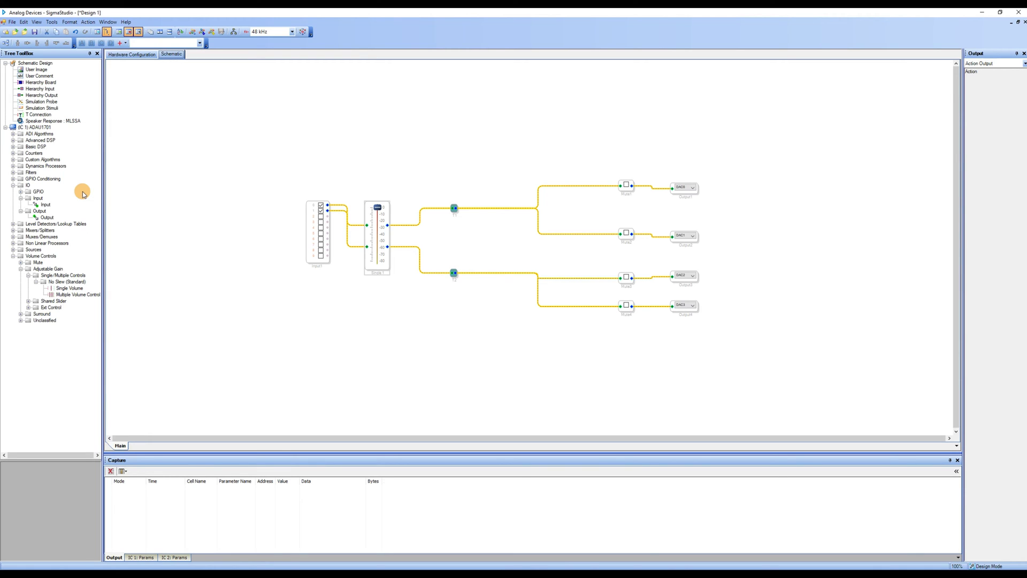
click(13, 173)
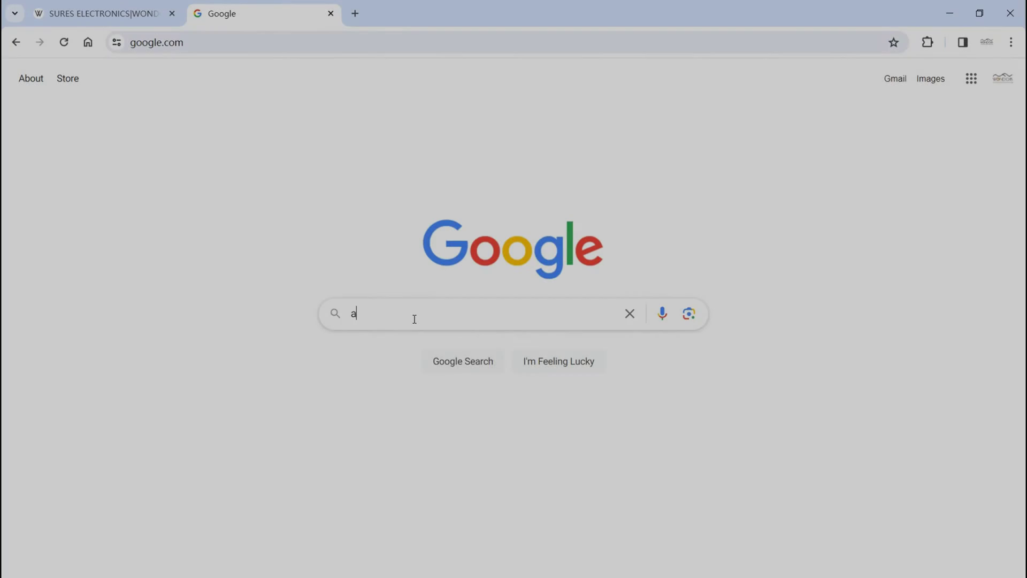
text(nalog device)
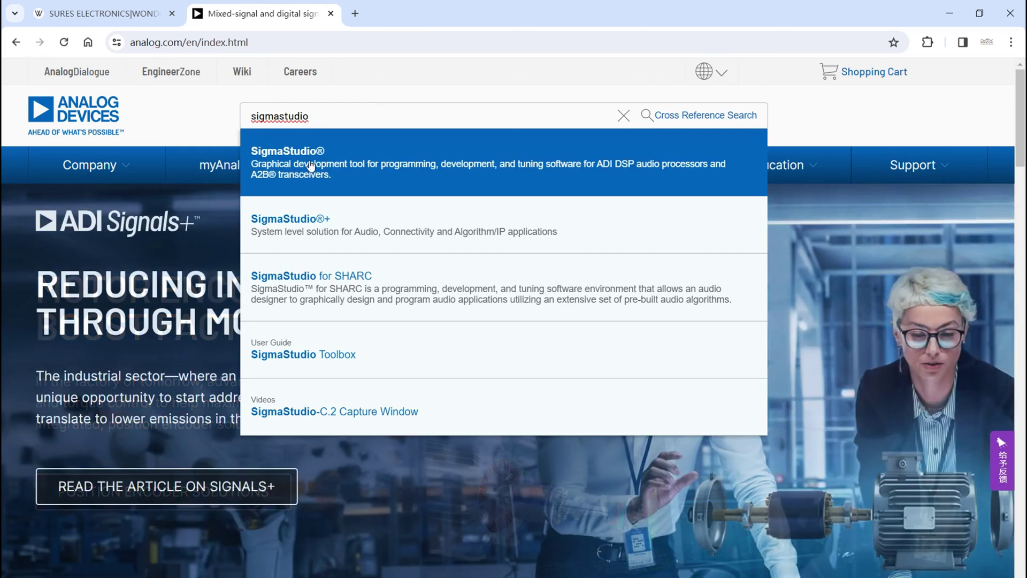
- Go from the SigmaStudio product page to the Toolbox wiki's Filters documentation and read down it
click(313, 173)
click(588, 318)
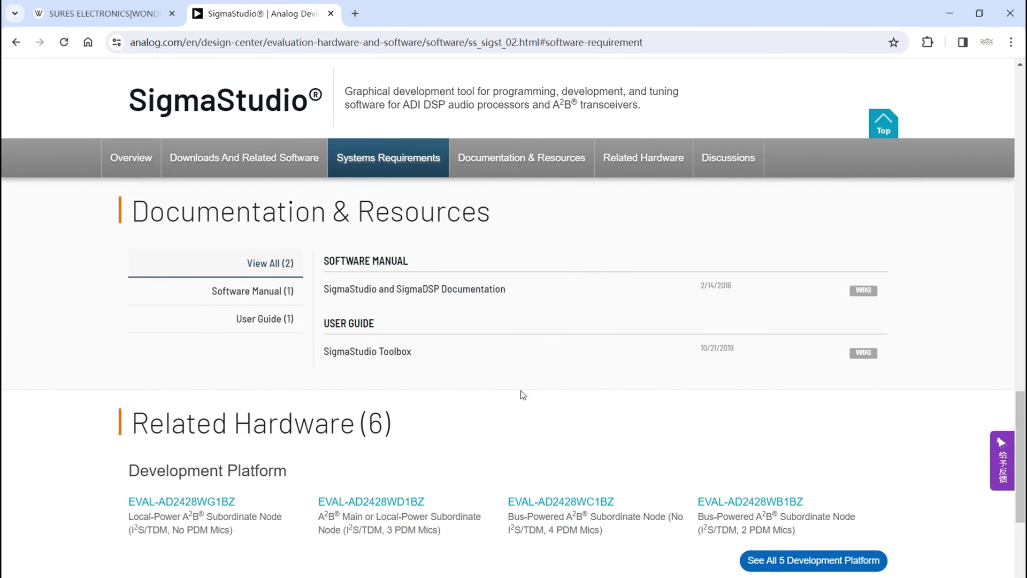
click(355, 352)
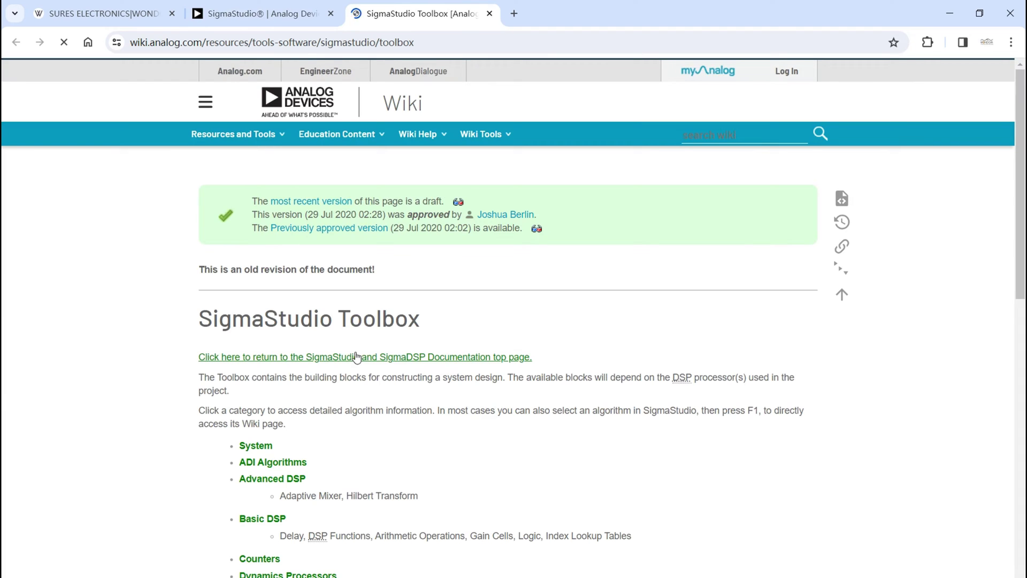
click(253, 483)
scroll(306, 310, down, 3)
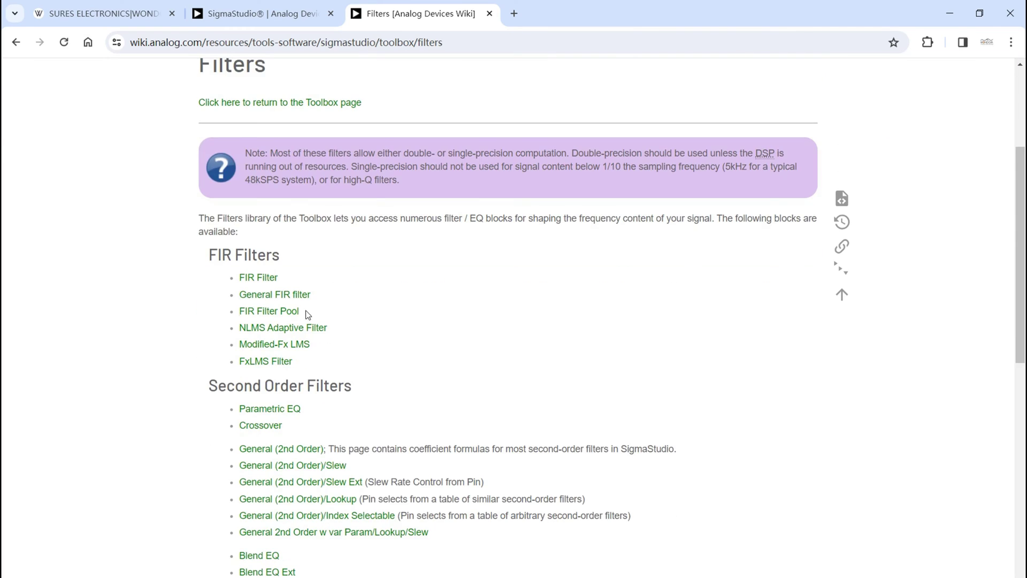
scroll(519, 407, down, 15)
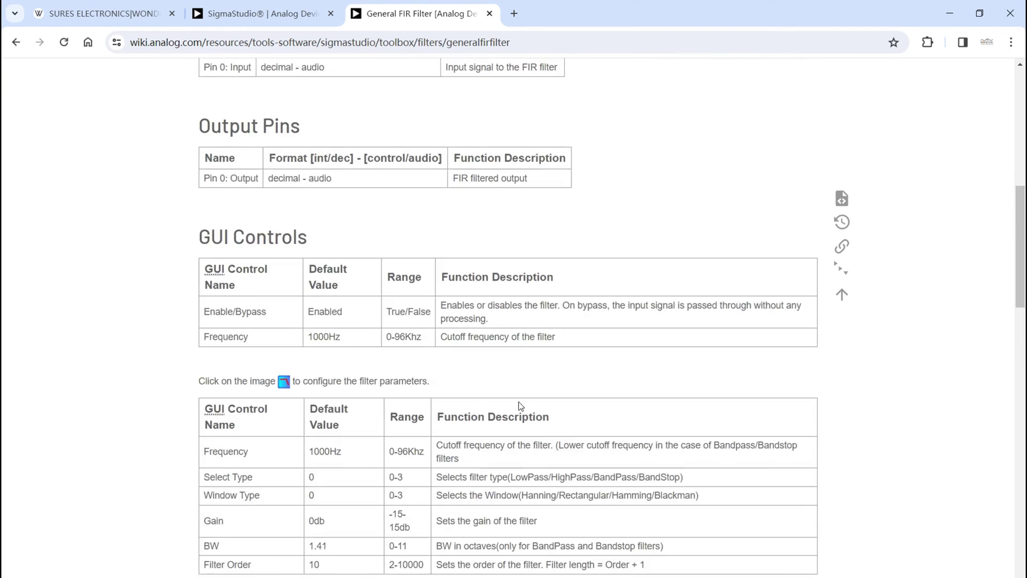
scroll(519, 407, down, 20)
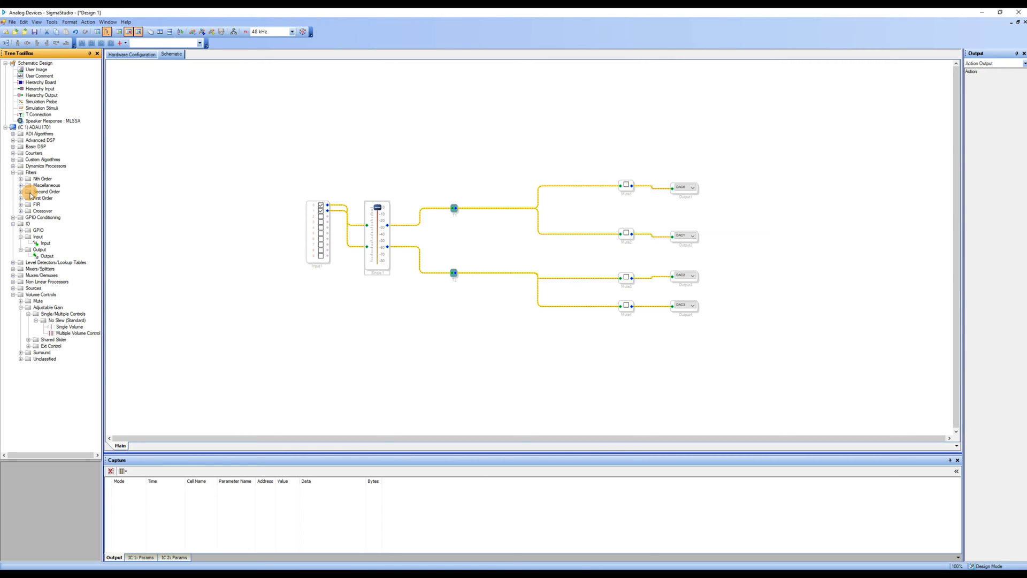
- Place a second-order, single-precision, 2-channel Medium Size Eq block below T2
double_click(29, 193)
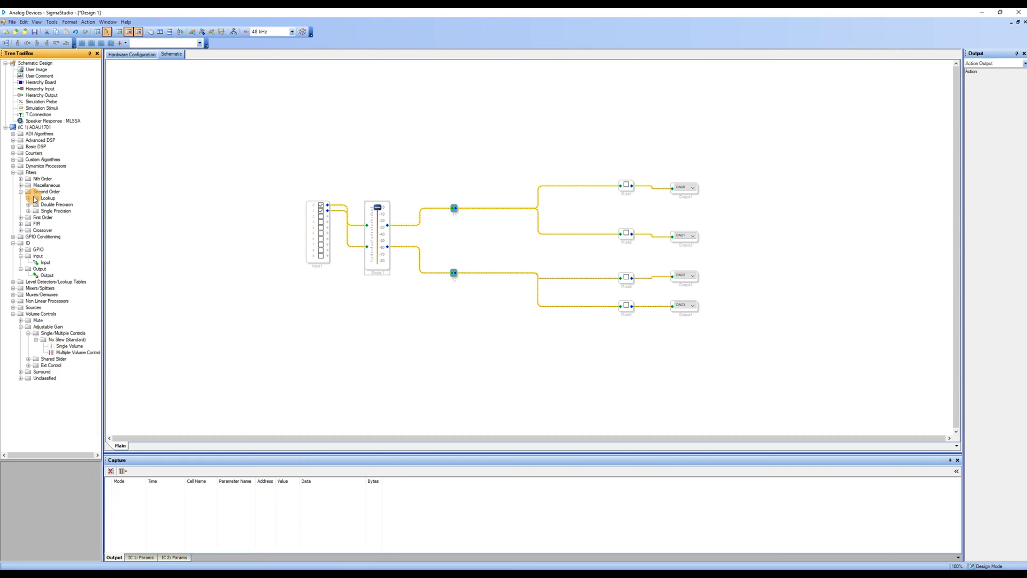
click(29, 211)
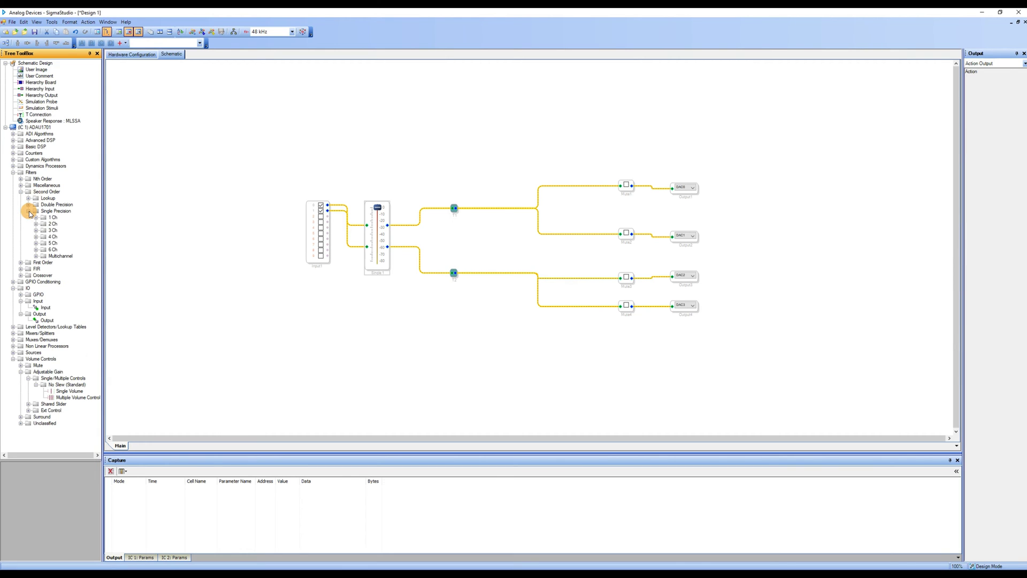
click(35, 224)
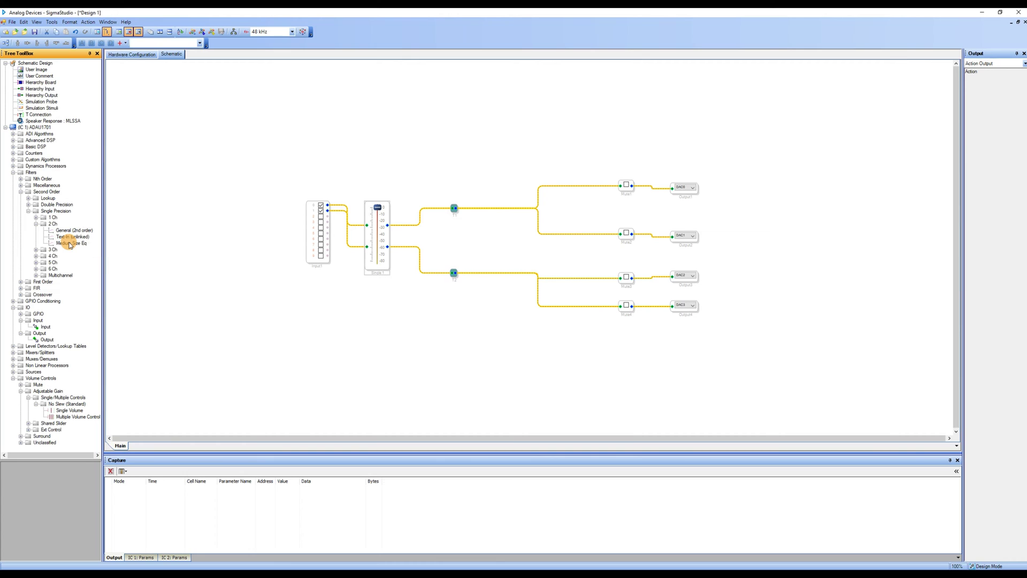
click(70, 244)
drag(69, 245, 492, 366)
- Delete the T2-to-mute wire and move Mid EQ1 between T2 and the mutes
click(499, 273)
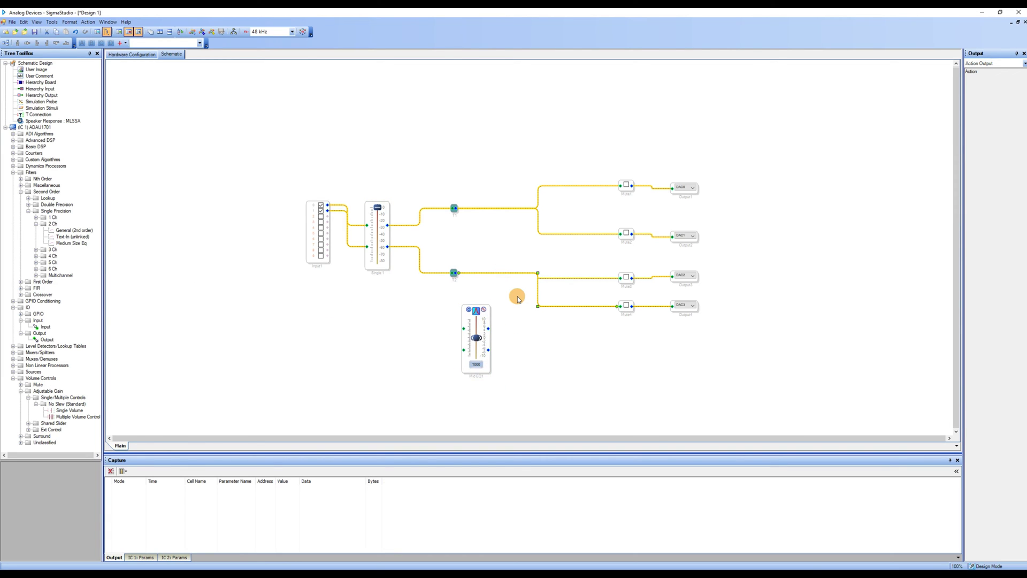
key(Delete)
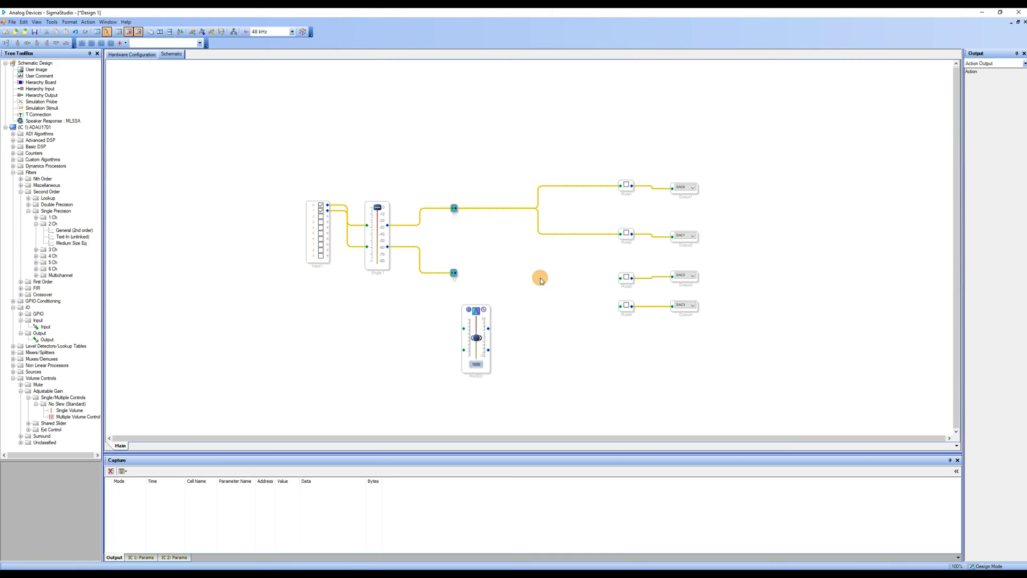
drag(486, 372, 494, 333)
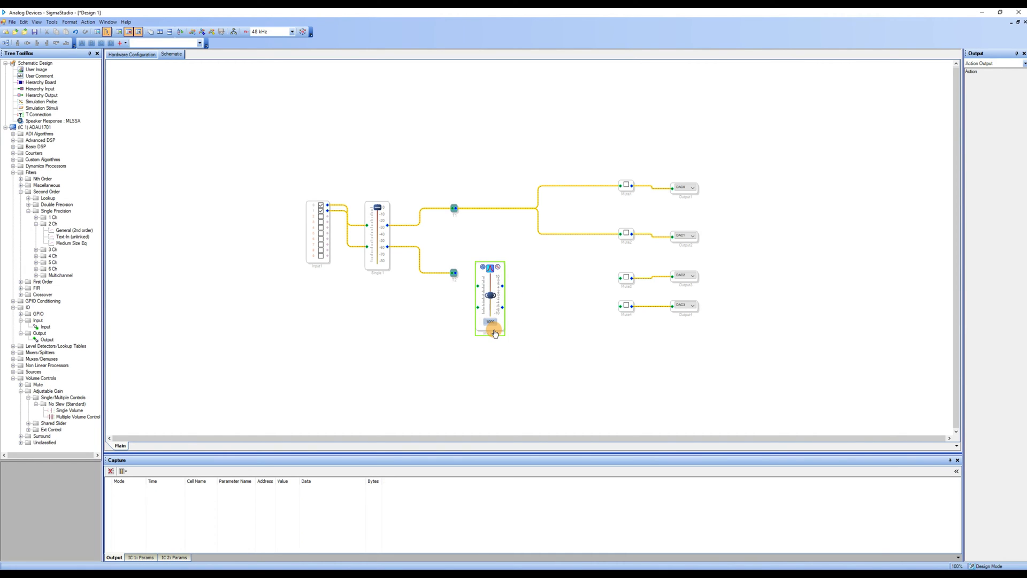
- Grow Mid EQ1 by 4 so it has five bands
right_click(494, 333)
mouse_move(528, 345)
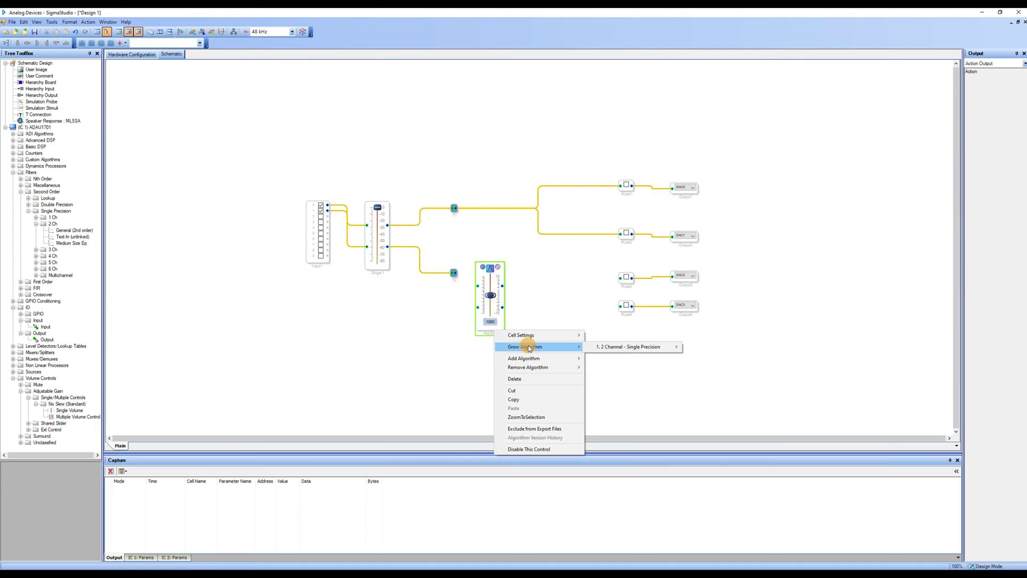
mouse_move(632, 351)
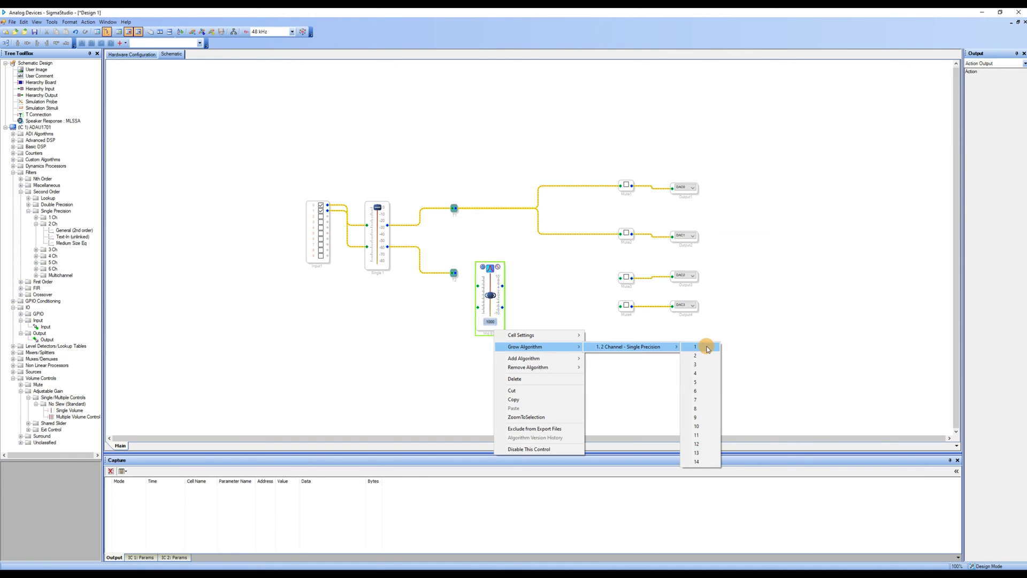
click(706, 373)
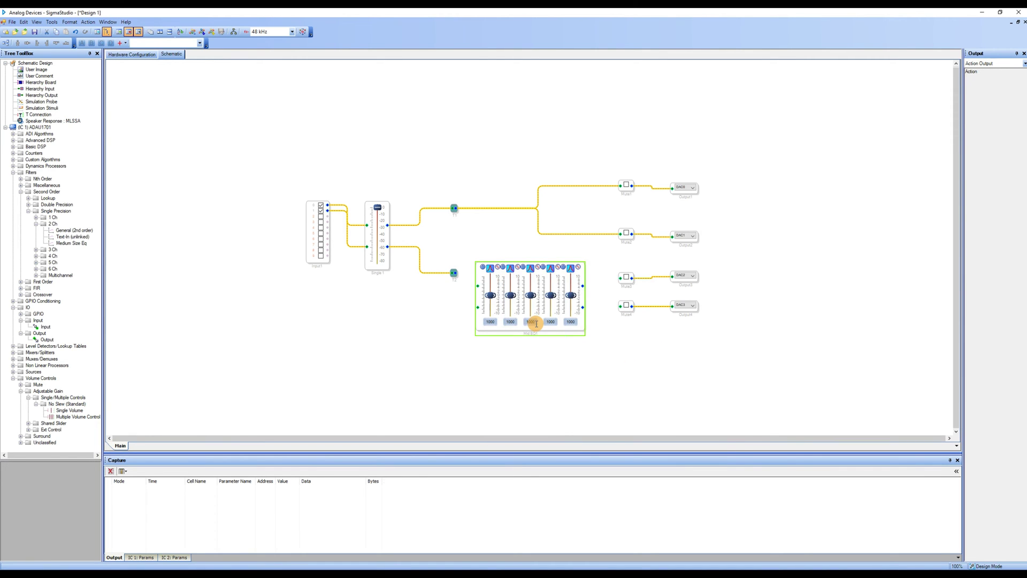
- Wire T2 into both Mid EQ1 inputs and its two outputs to Mute3 and Mute4
drag(476, 286, 455, 273)
drag(481, 313, 452, 272)
drag(583, 286, 621, 277)
drag(583, 307, 620, 306)
- Set the second, third and fourth band frequencies to 2000, 5000 and 10000 Hz
click(491, 324)
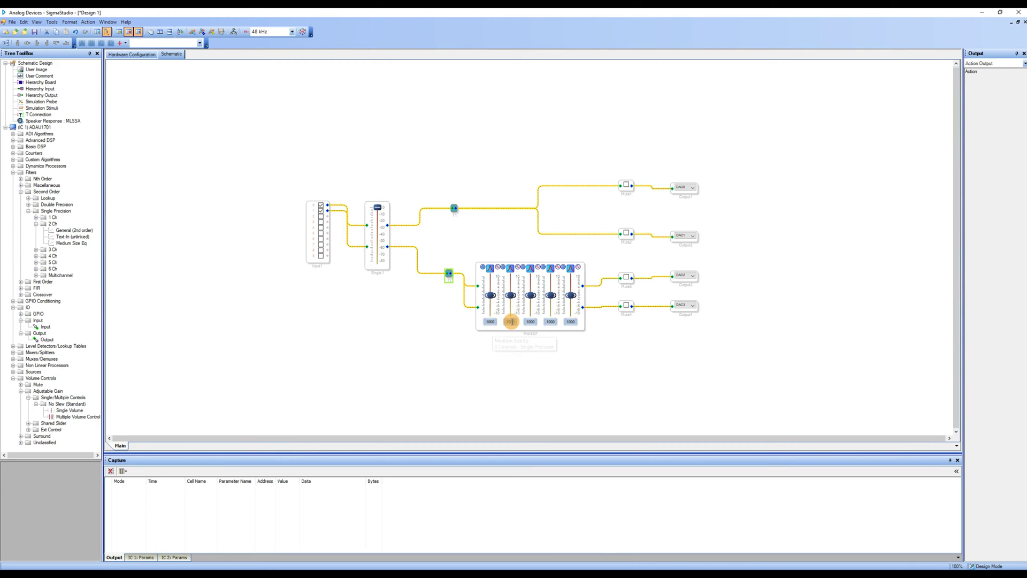
click(506, 321)
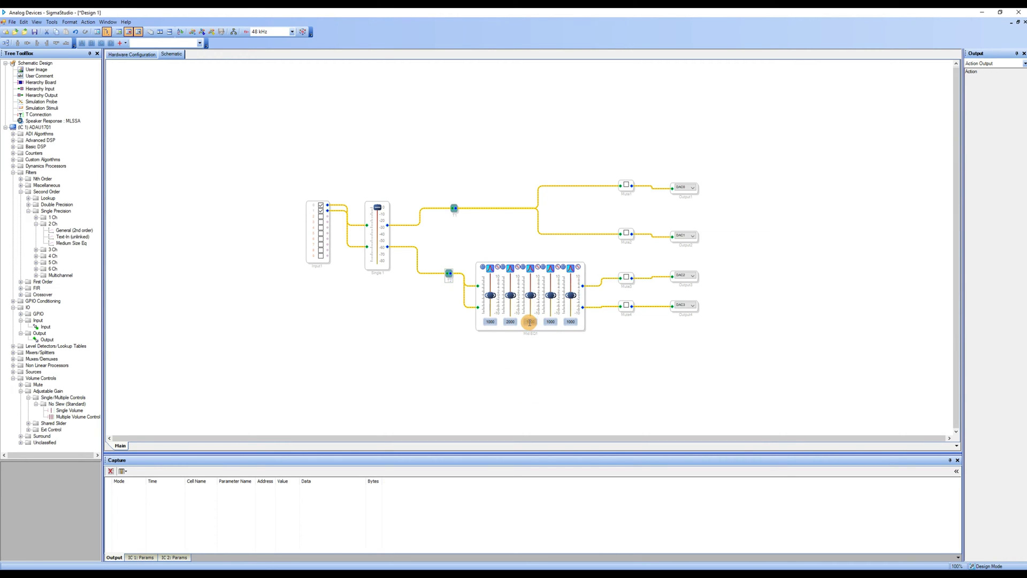
click(529, 321)
click(552, 321)
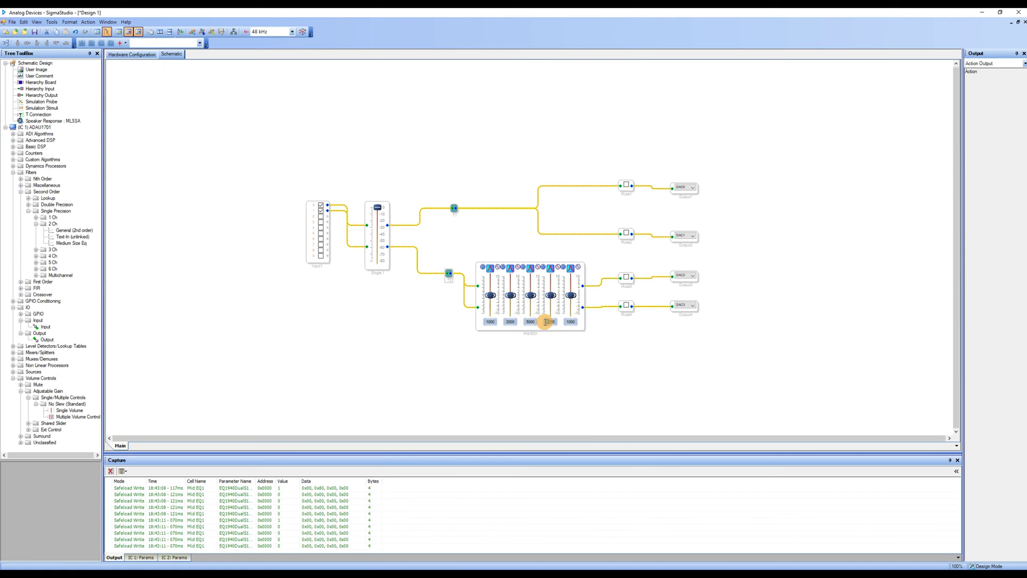
- Set the fifth band to 16000 Hz, then compile and download the design to the board
click(575, 322)
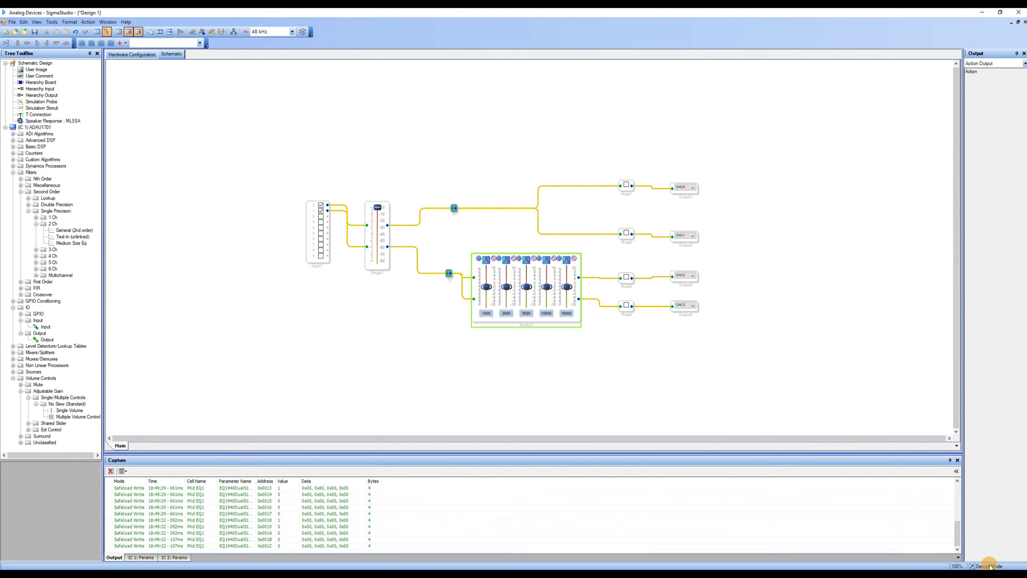
click(204, 33)
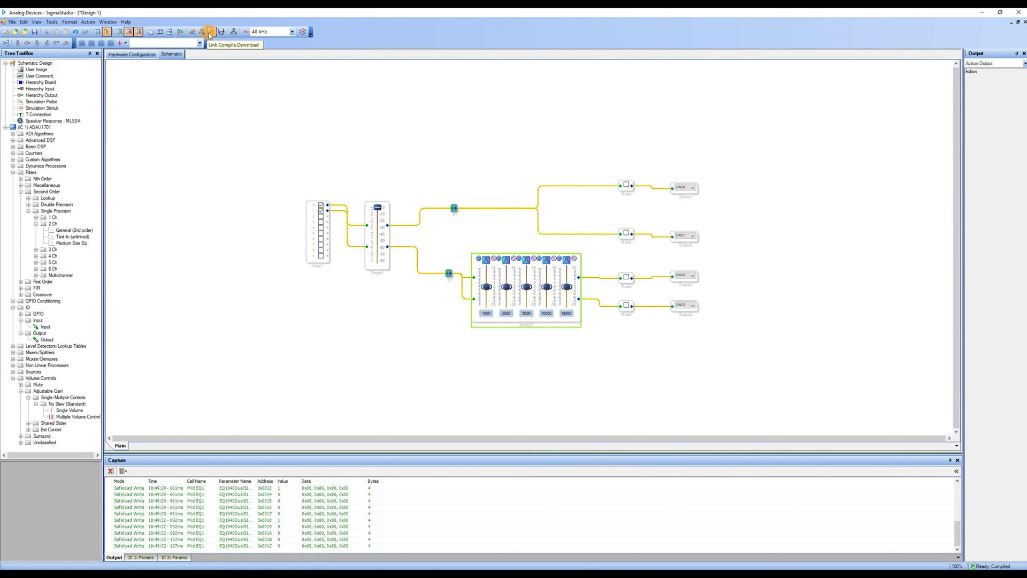
click(210, 33)
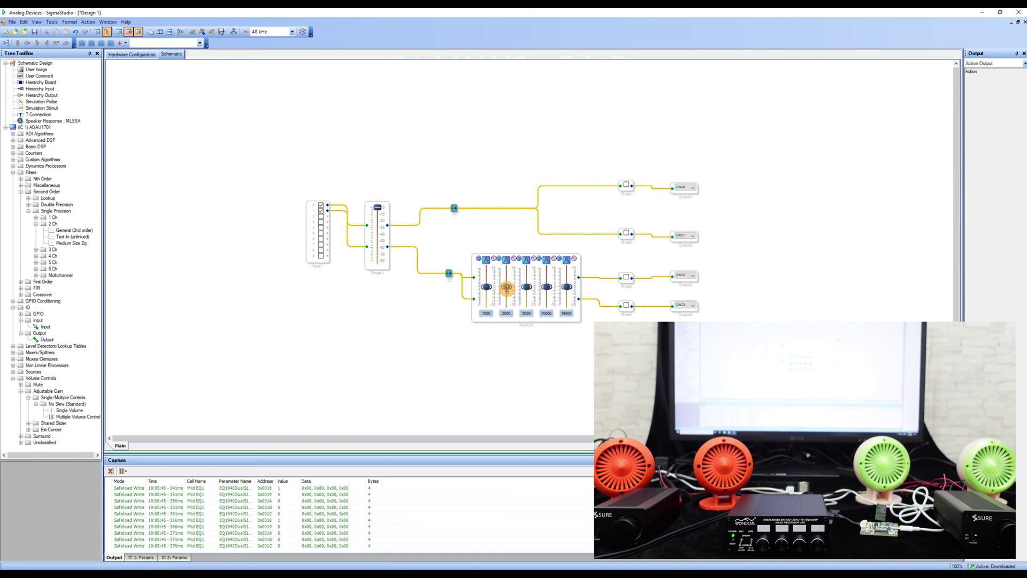
- Adjust the 2000 Hz band gain live, then boost and cut the 1000 Hz band to about -6.8
drag(507, 288, 570, 279)
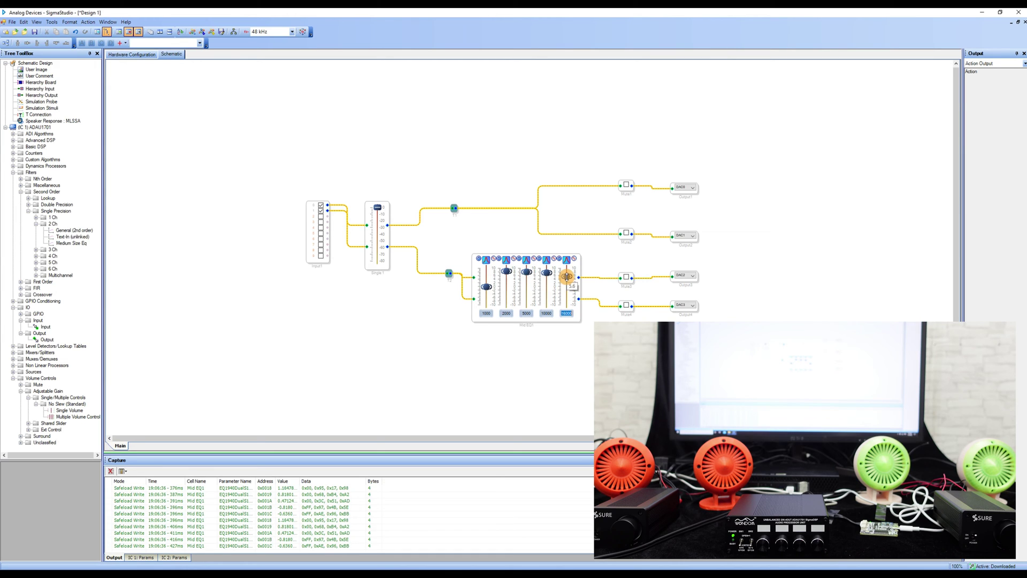
drag(484, 287, 487, 273)
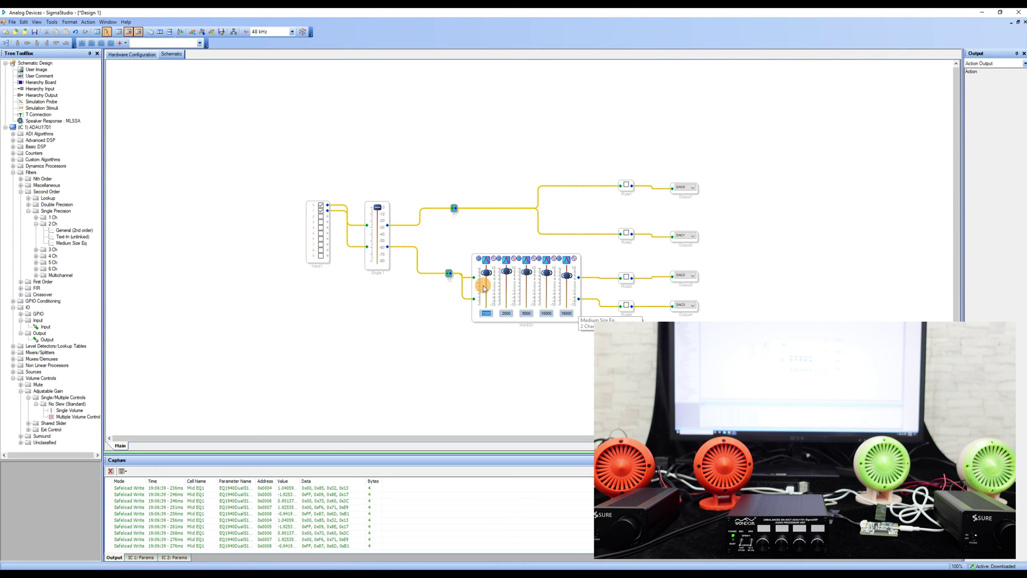
mouse_move(486, 272)
mouse_down()
mouse_move(487, 299)
mouse_move(506, 298)
mouse_move(526, 275)
mouse_move(526, 298)
mouse_move(567, 280)
mouse_move(564, 295)
mouse_move(564, 281)
mouse_move(509, 295)
mouse_move(487, 291)
mouse_move(487, 278)
mouse_up()
- Pull the 5000 Hz and 10000 Hz bands to about -5, then nudge 16000 Hz and 10000 Hz slightly up
click(548, 275)
click(568, 276)
click(546, 298)
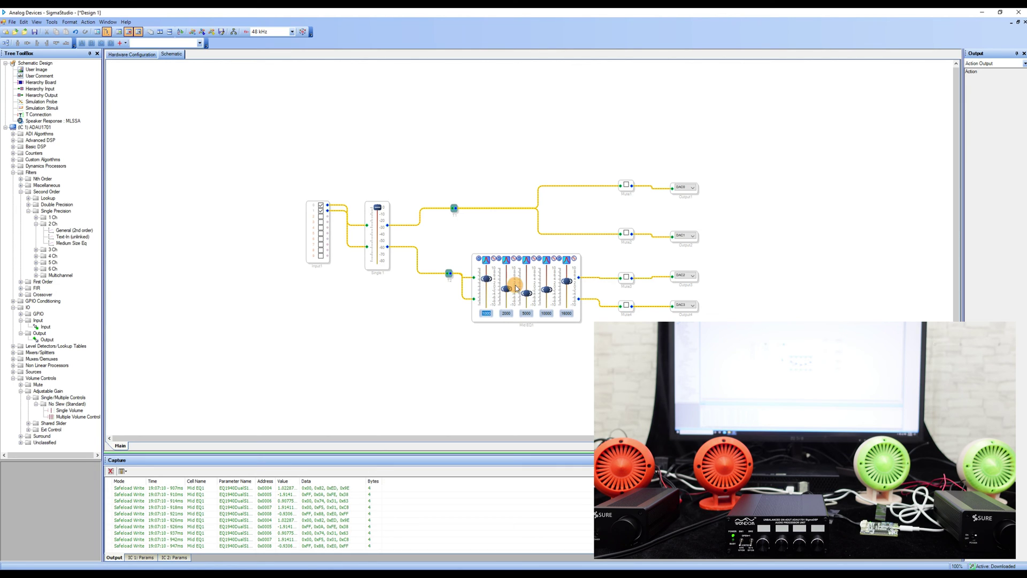
drag(567, 281, 567, 278)
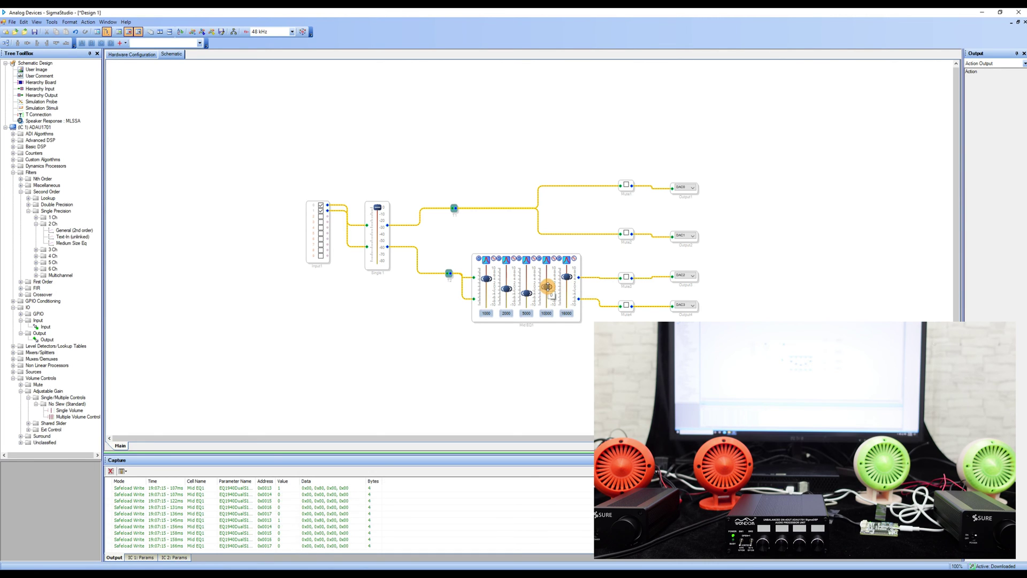
drag(548, 288, 547, 286)
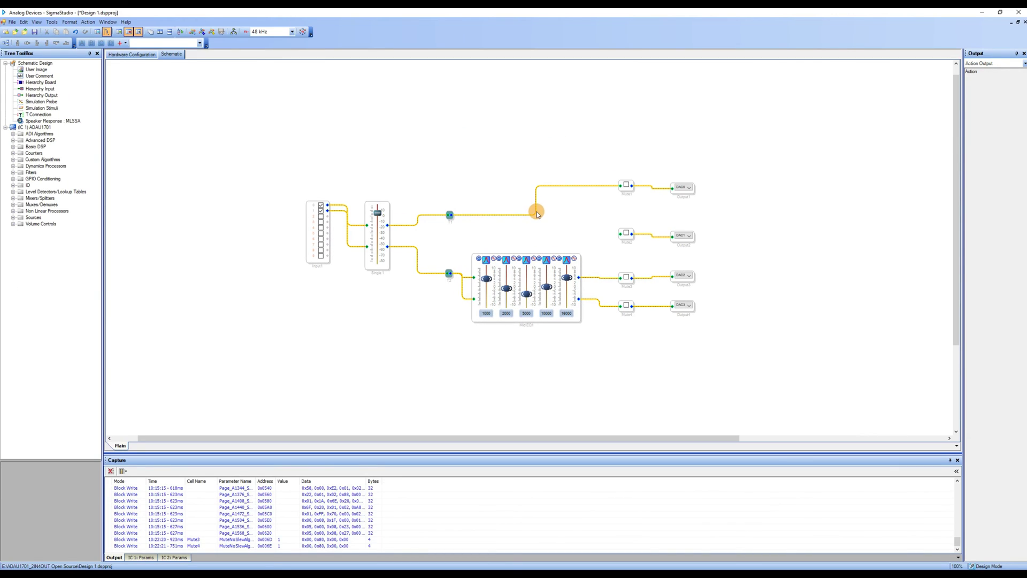
- Delete the T1-to-Mute1/Mute2 wires and place a mono Dynamic Bass Boost block
key(Delete)
click(13, 134)
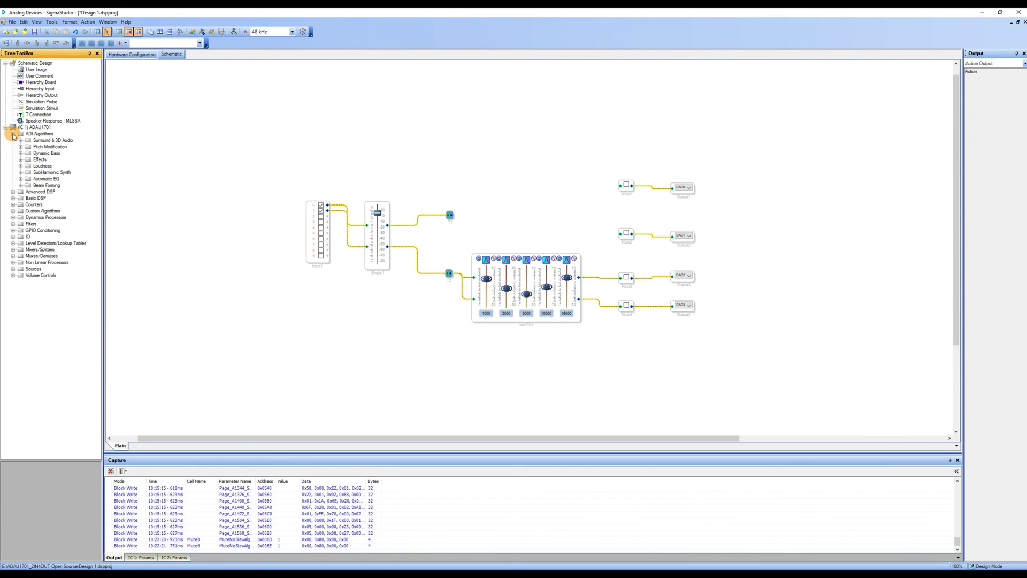
click(21, 153)
click(29, 159)
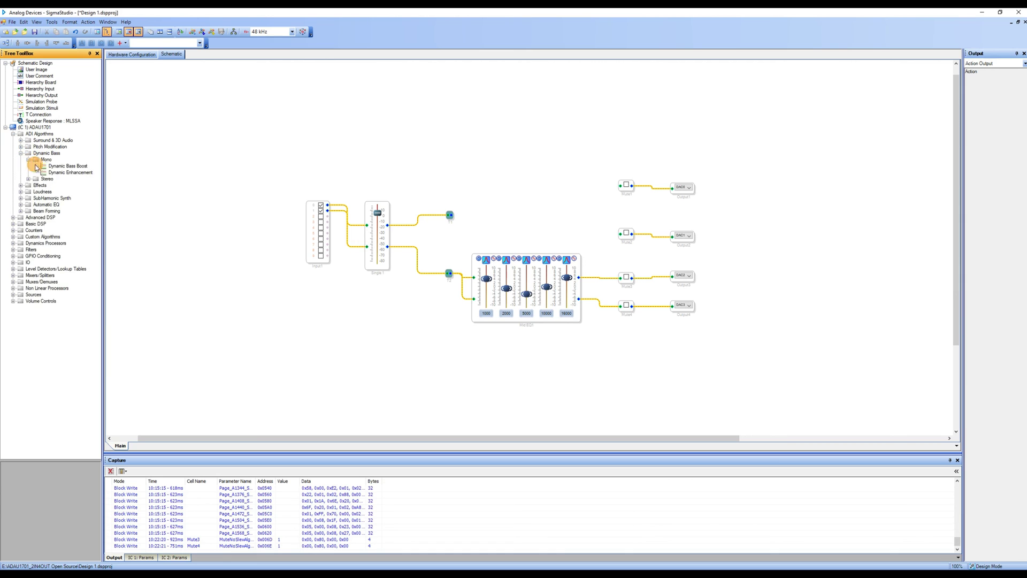
drag(75, 167, 523, 196)
- Add a second channel to the Bass Boost block and wire T1 to both its inputs
right_click(512, 229)
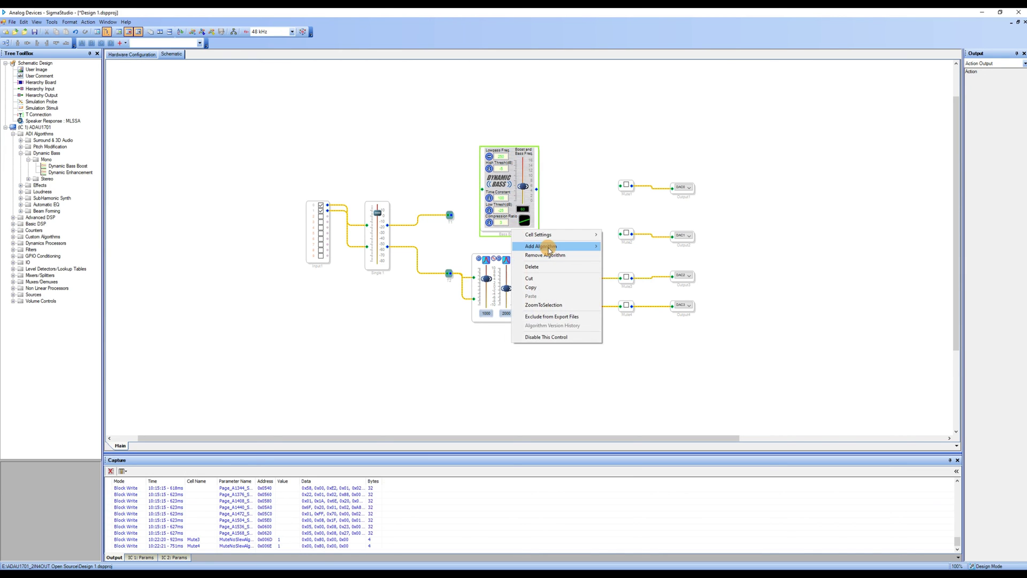
mouse_move(588, 246)
click(651, 247)
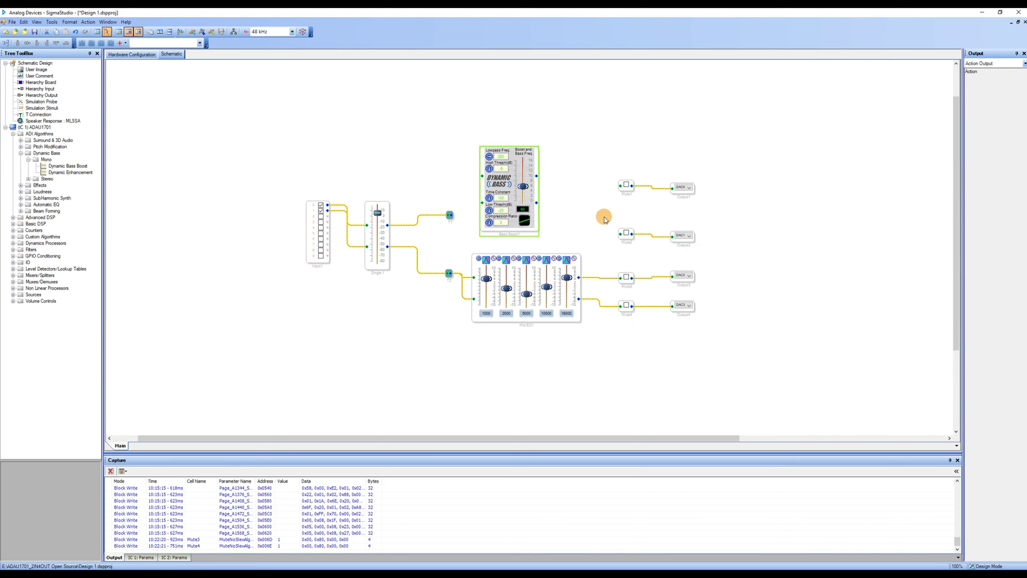
drag(451, 216, 482, 176)
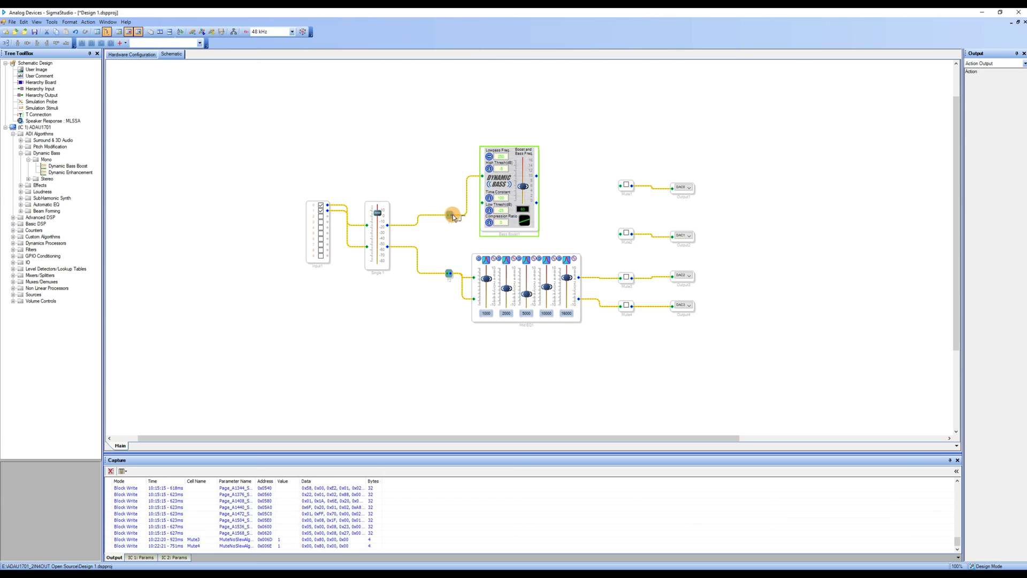
drag(450, 215, 519, 155)
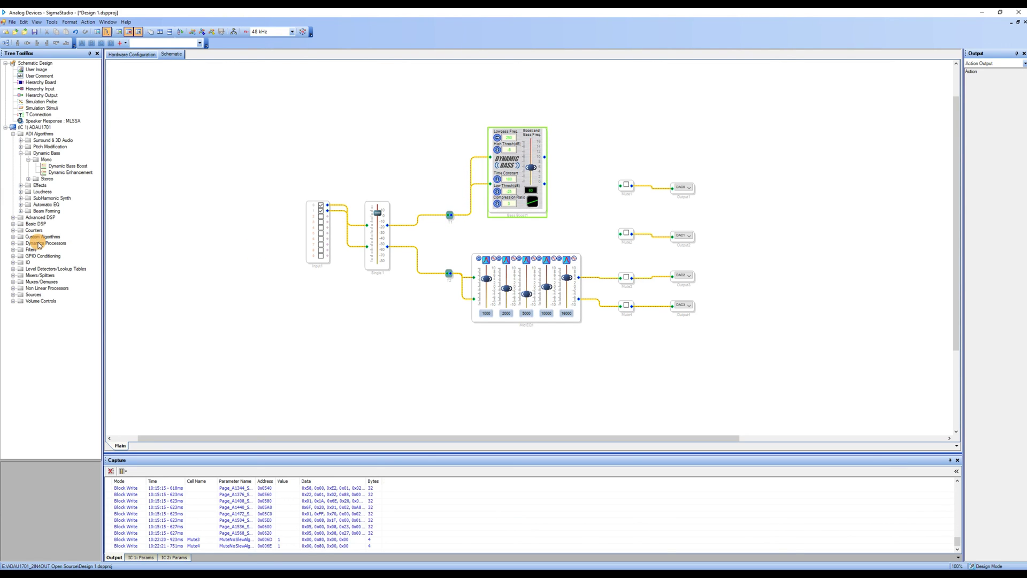
- Place a Stereo Switch Nx2 and wire the Bass Boost outputs and T1 directly into it
click(14, 283)
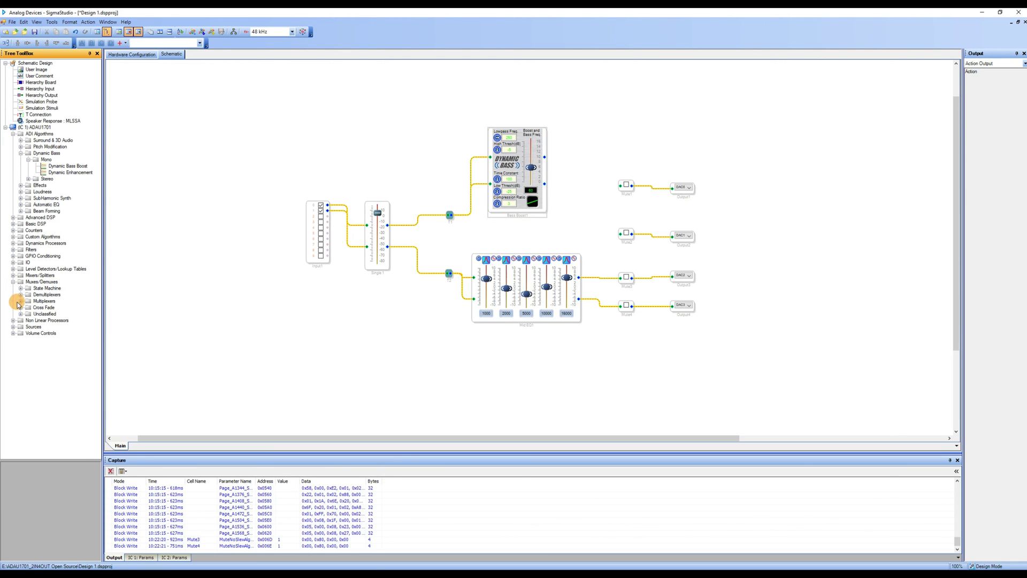
click(23, 303)
double_click(22, 303)
click(44, 314)
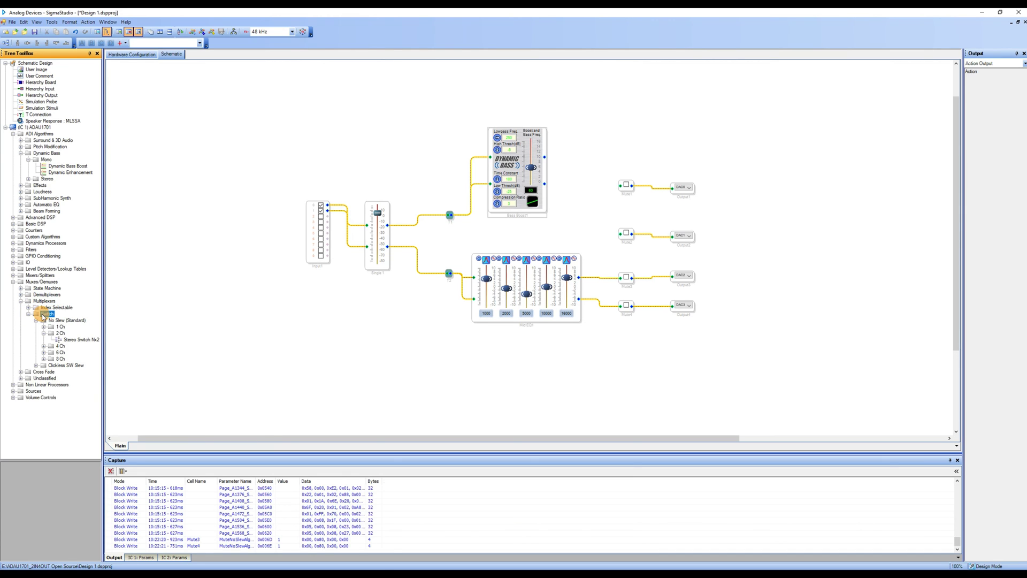
mouse_move(76, 339)
mouse_down()
mouse_move(405, 258)
mouse_move(612, 154)
mouse_move(619, 170)
mouse_move(584, 216)
mouse_up()
mouse_move(545, 157)
mouse_down()
mouse_move(574, 208)
mouse_move(619, 185)
mouse_move(619, 233)
mouse_up()
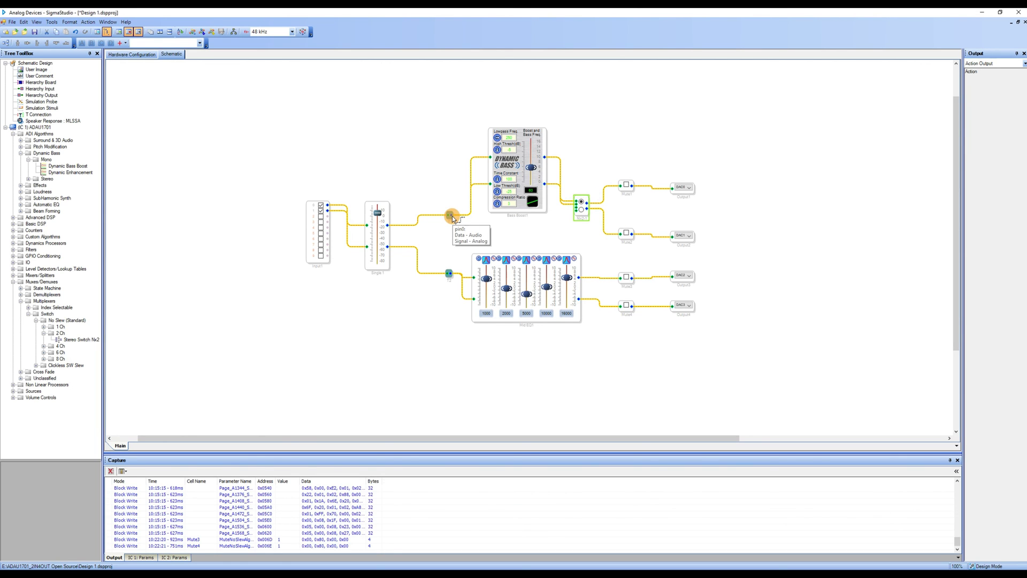
drag(452, 217, 578, 236)
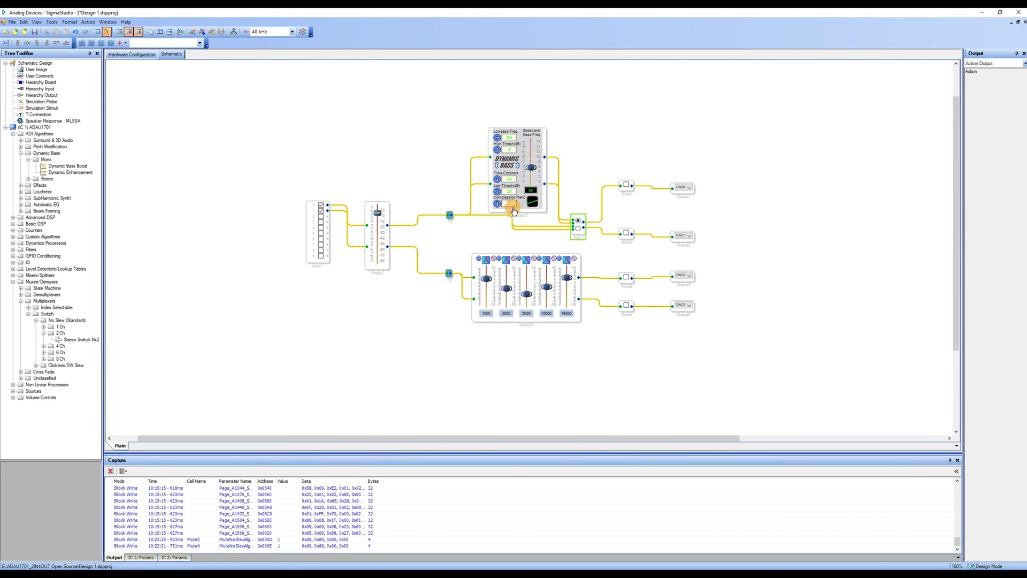
- Rearrange the Dynamic Bass Boost, switch and T1 blocks into a tidy layout
drag(522, 215, 508, 217)
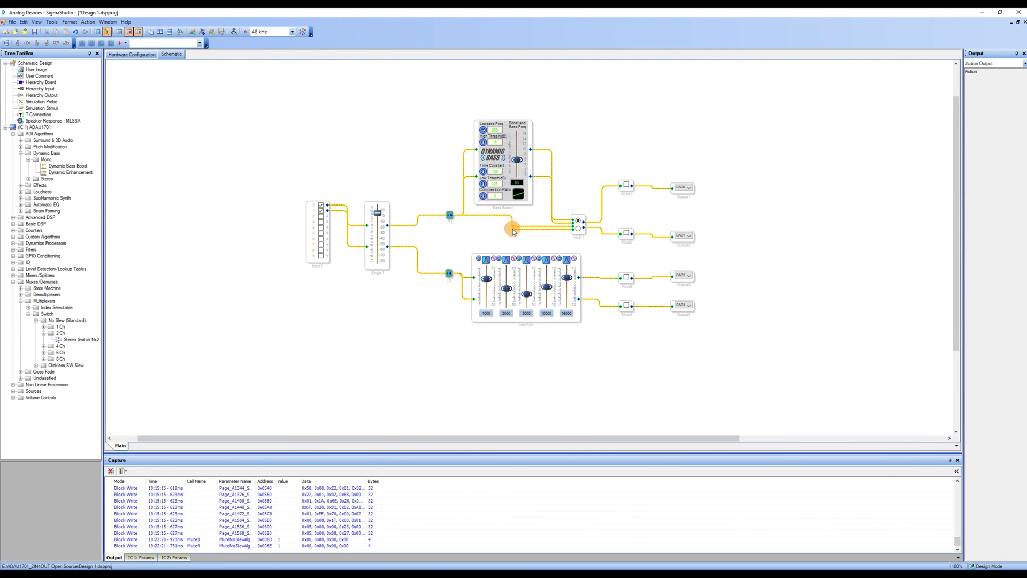
click(458, 225)
drag(585, 239, 594, 238)
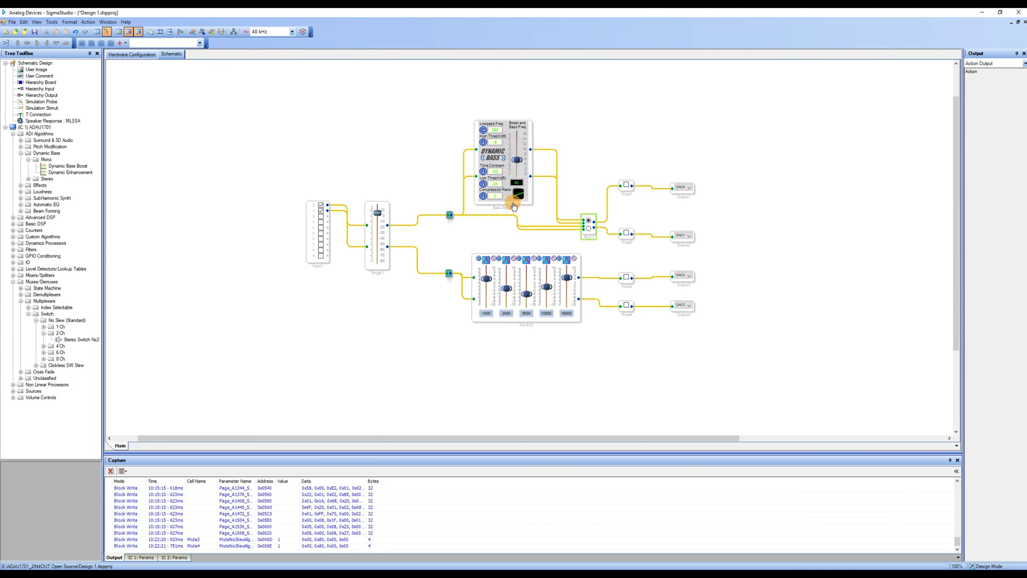
drag(514, 206, 522, 204)
drag(451, 217, 453, 237)
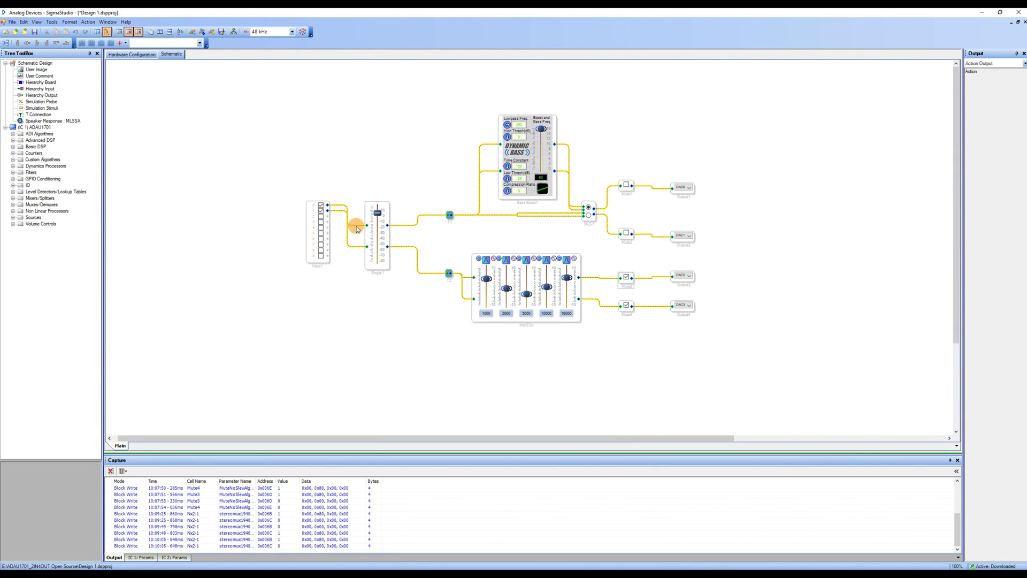
- Write the latest compilation to the ADAU1701's E2PROM, accepting the EEPROM properties
click(127, 56)
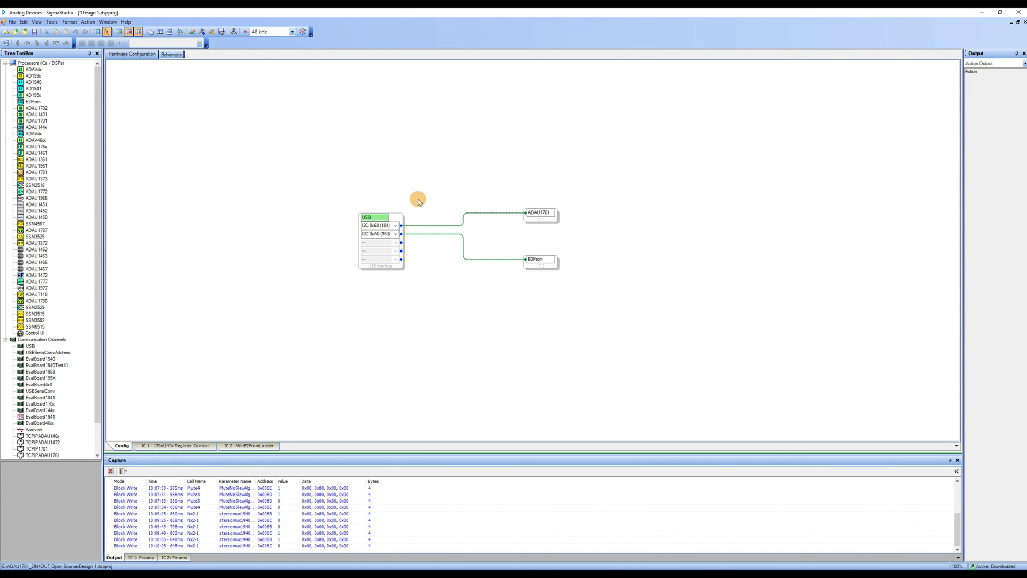
right_click(547, 220)
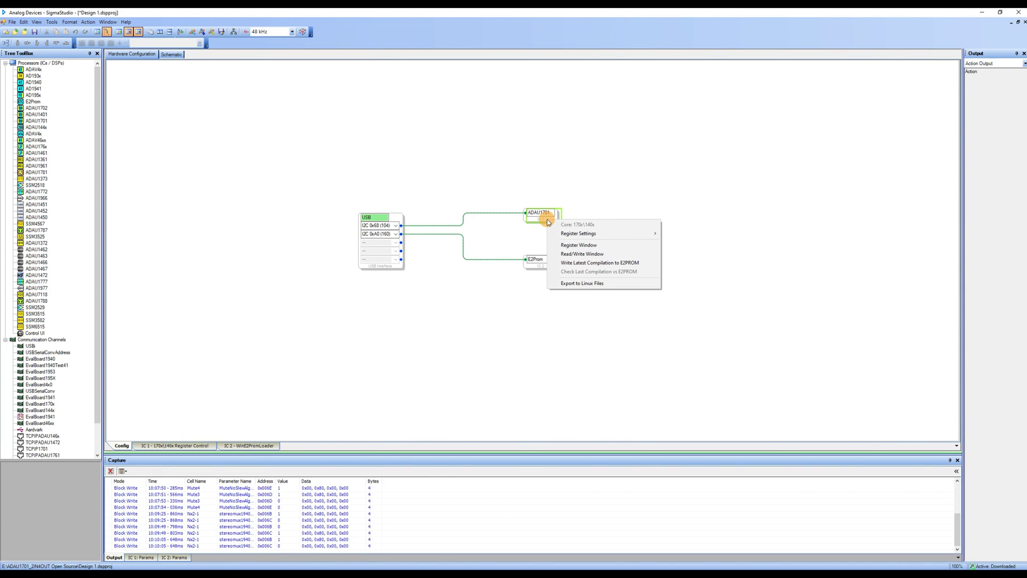
click(587, 264)
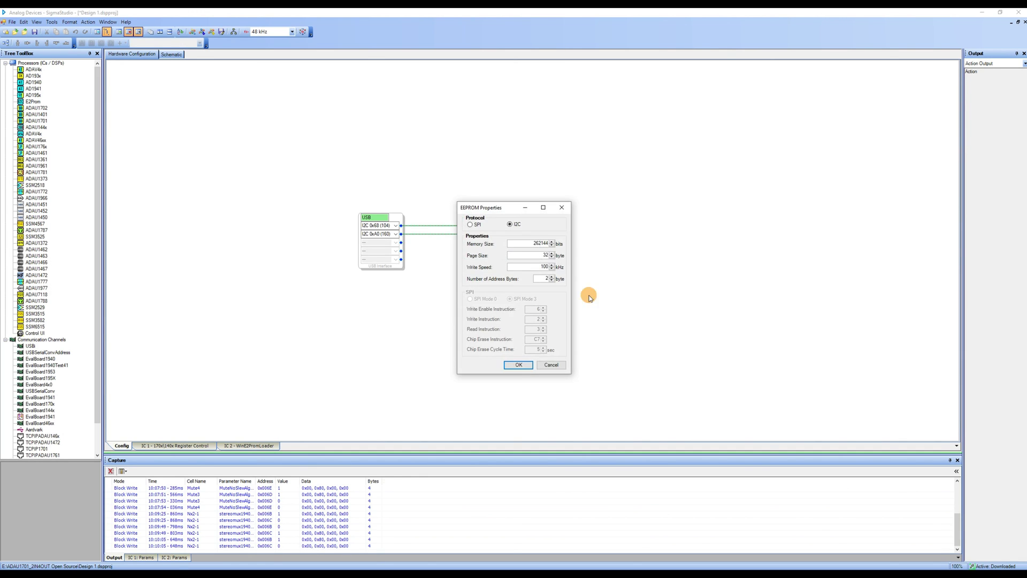
click(517, 366)
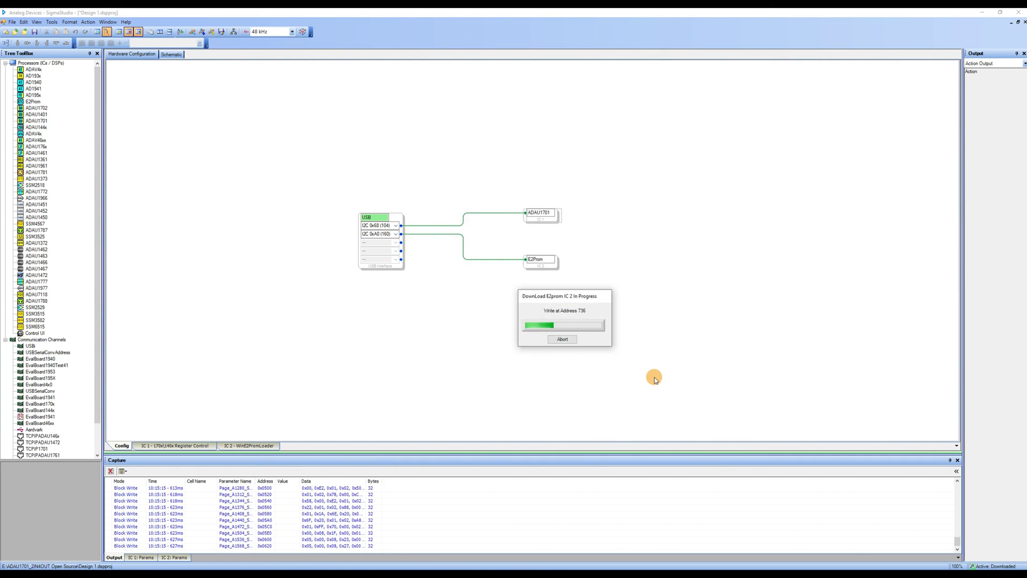